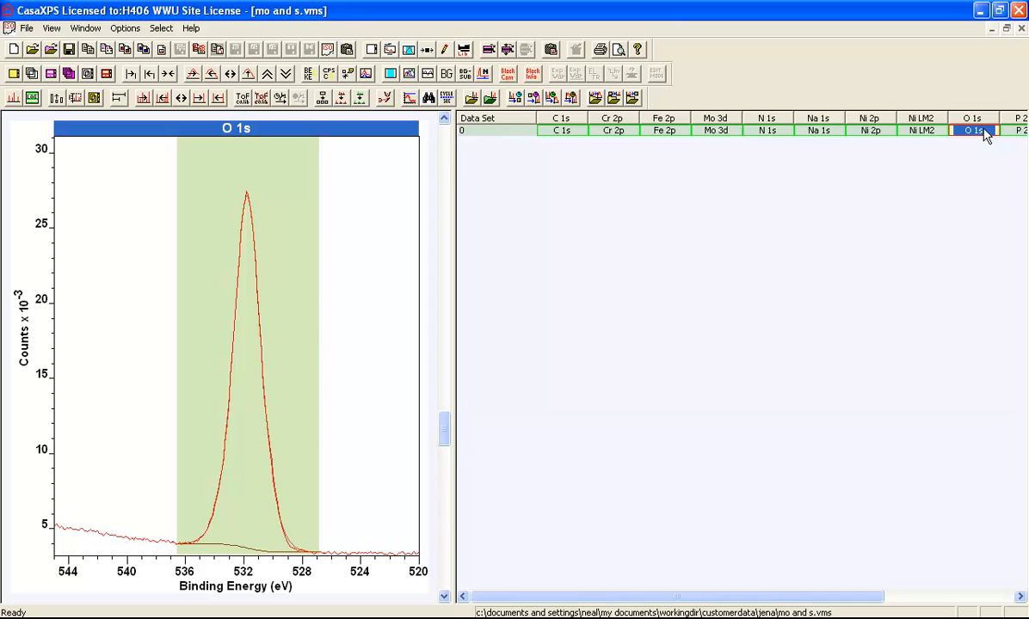
- Add the Mo 3d, Fe 2p and C 1s blocks, in that order, to the selection that already holds O 1s
scroll(447, 161, "up", 5)
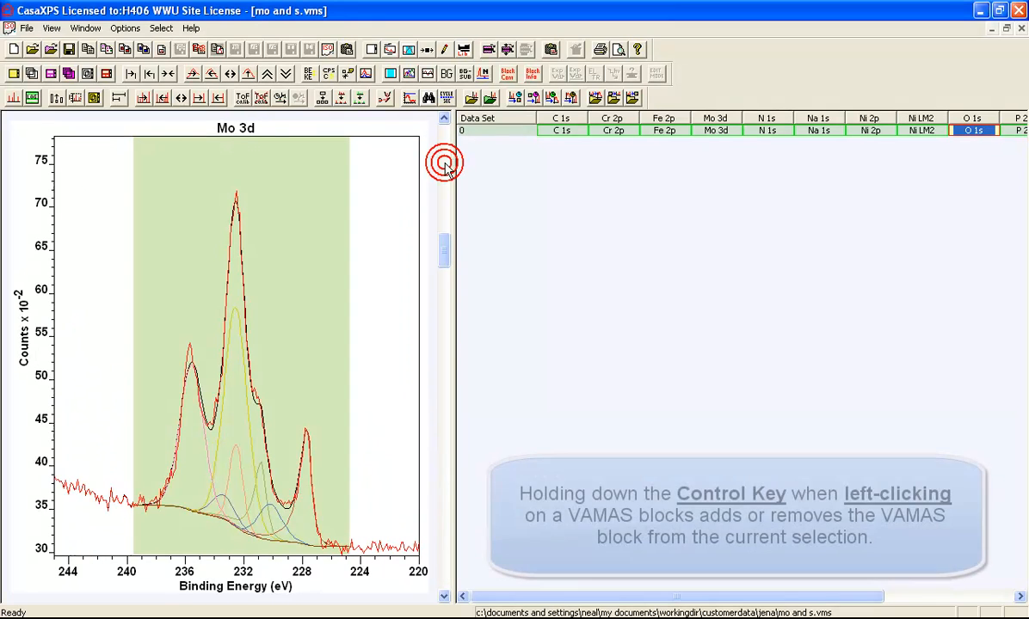
left_click(308, 199, "ctrl")
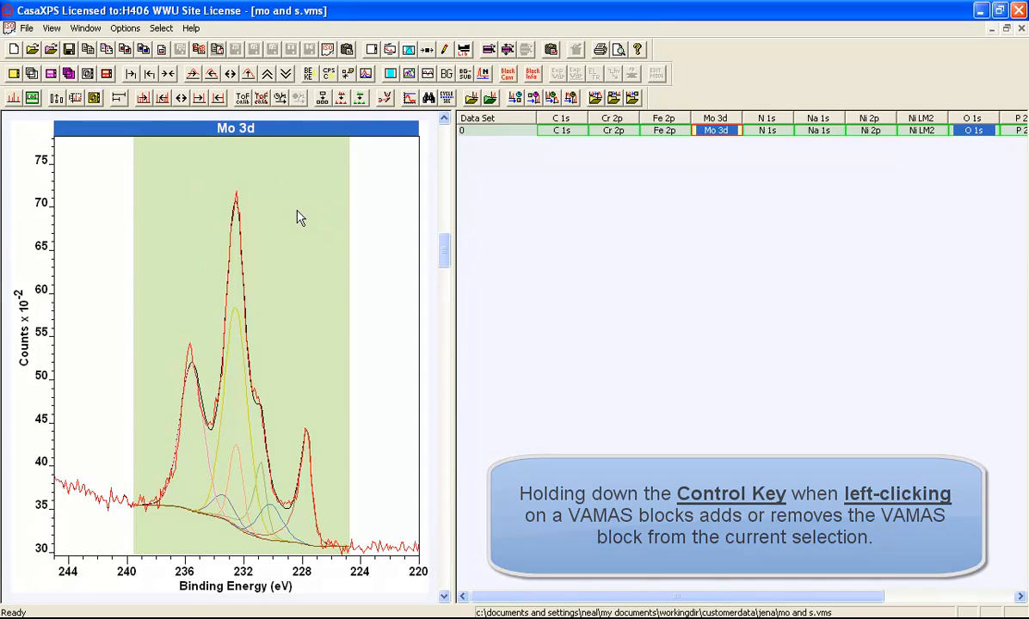
scroll(447, 155, "up", 1)
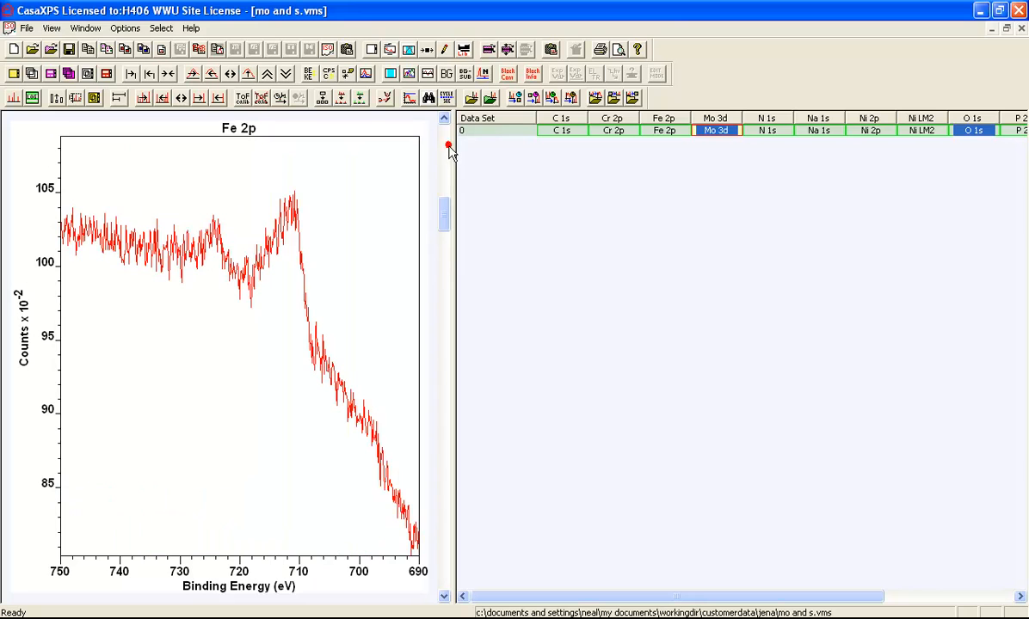
left_click(292, 164)
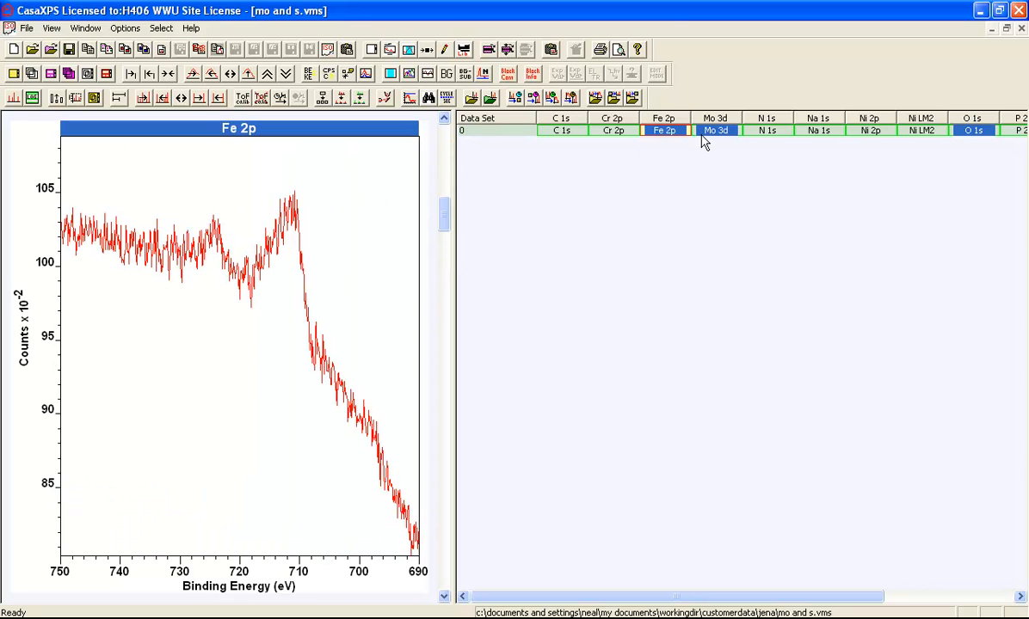
left_click(558, 133, "ctrl")
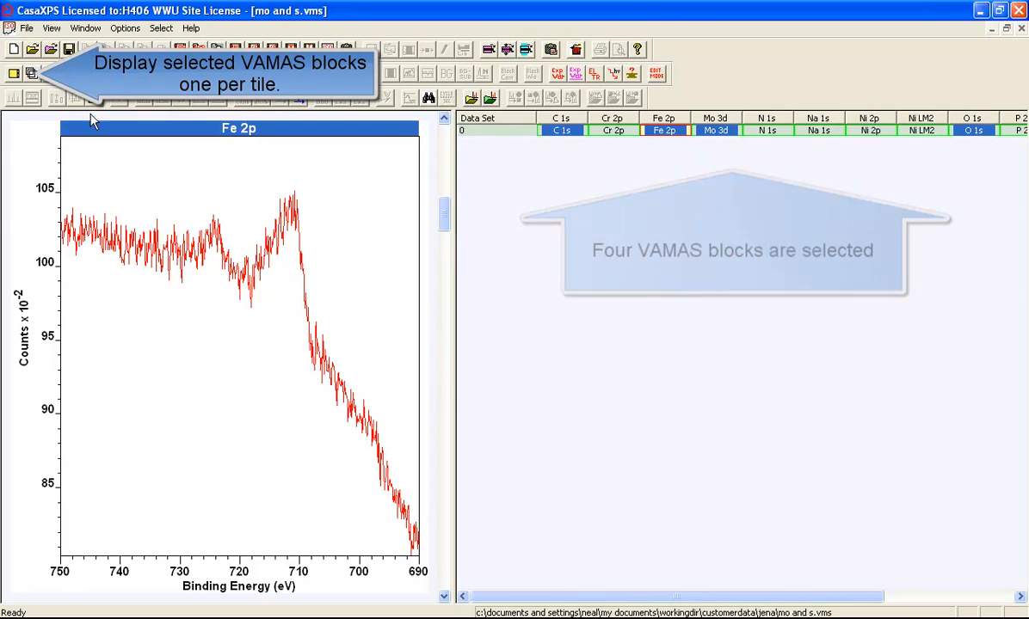
- Display the selected blocks one per tile and apply the four-tile page format with two rows of two tiles
left_click(21, 76)
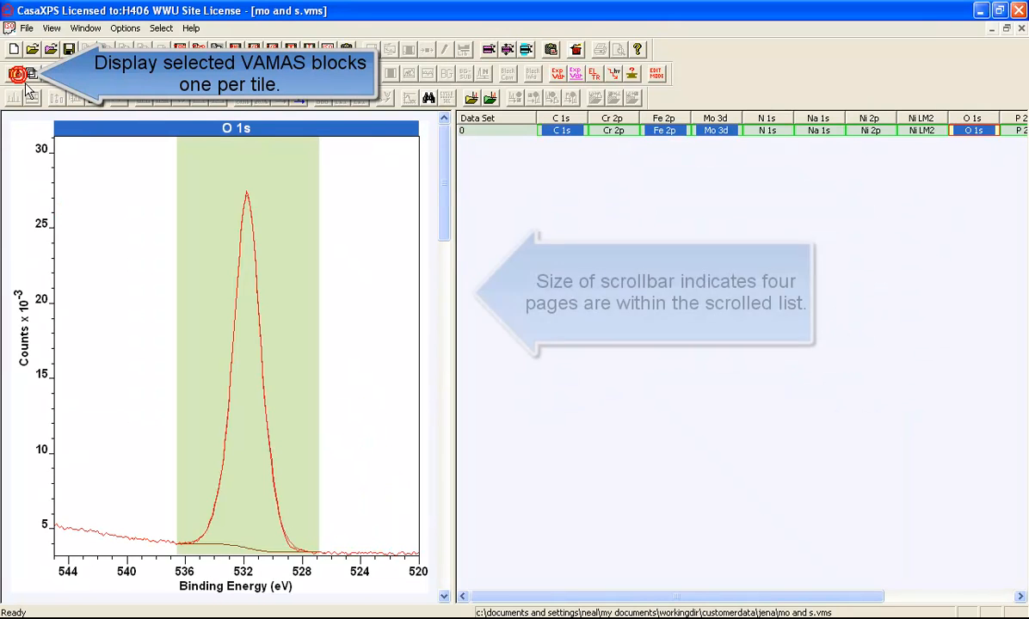
left_click(441, 288)
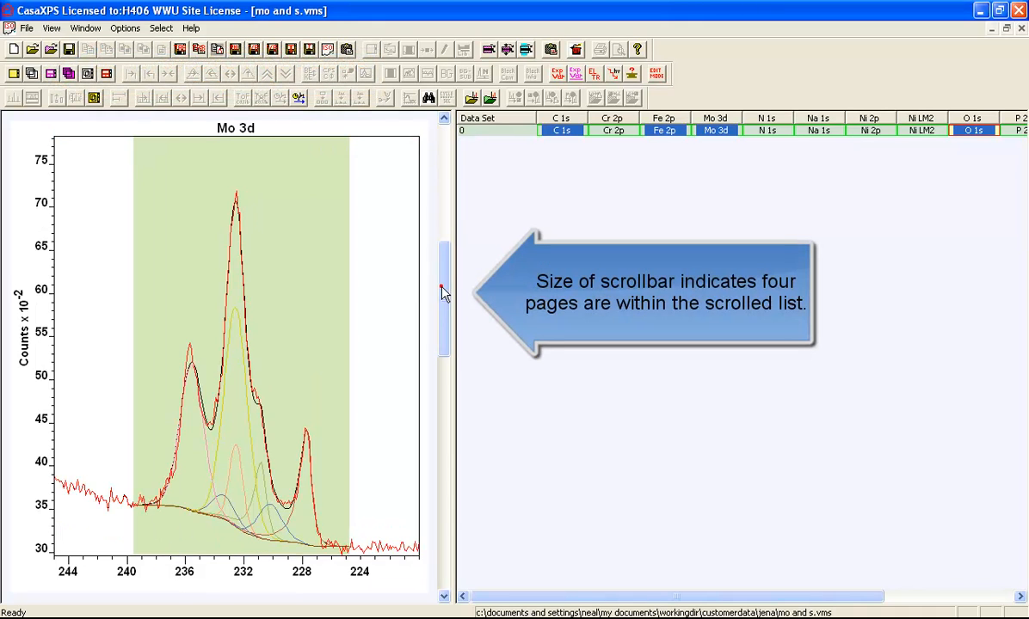
left_click(442, 394)
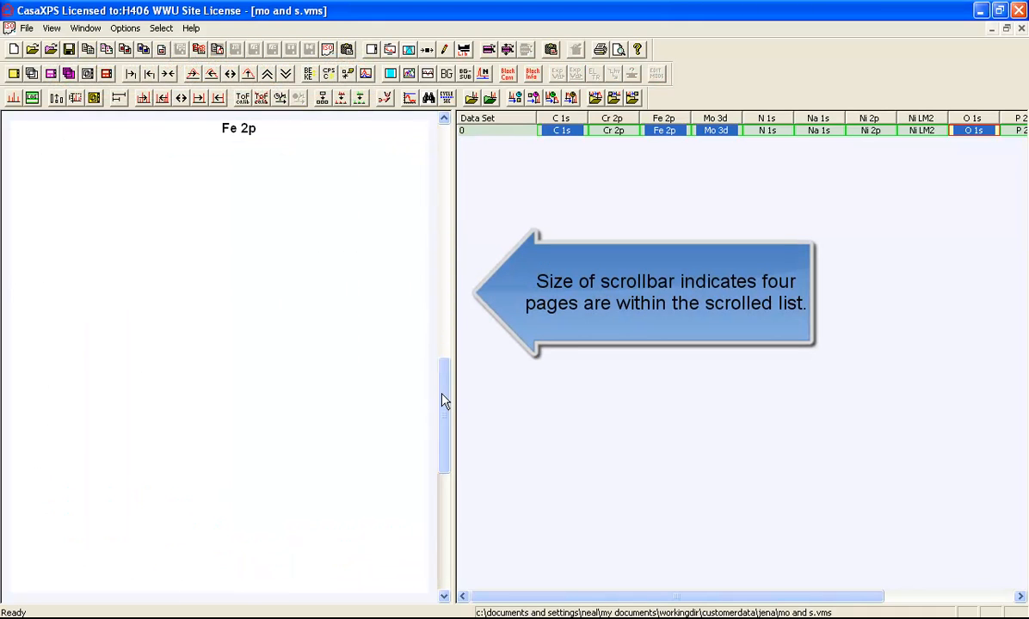
left_click(444, 503)
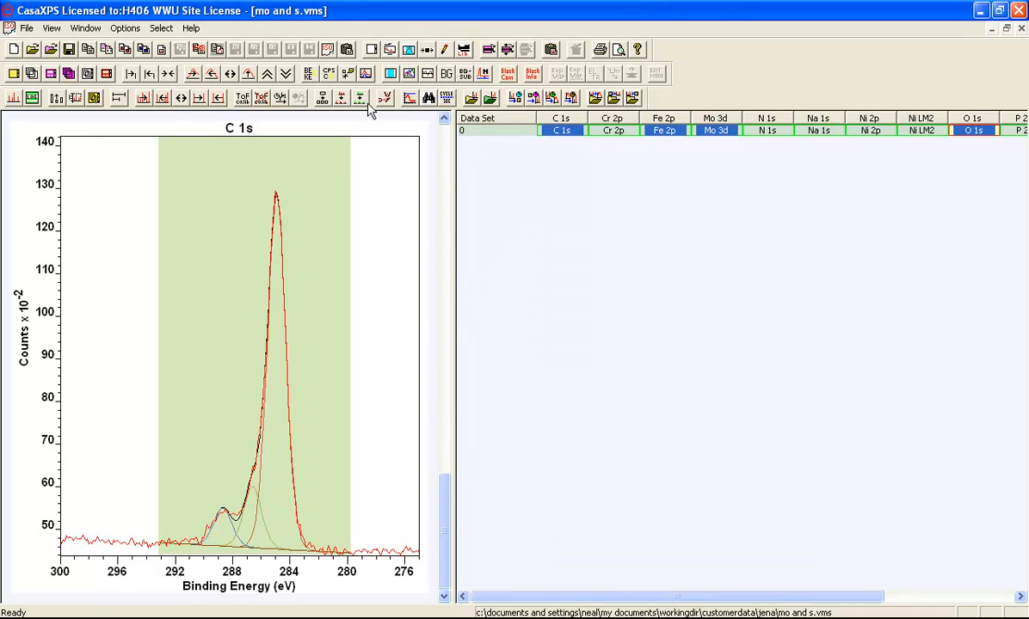
left_click(370, 49)
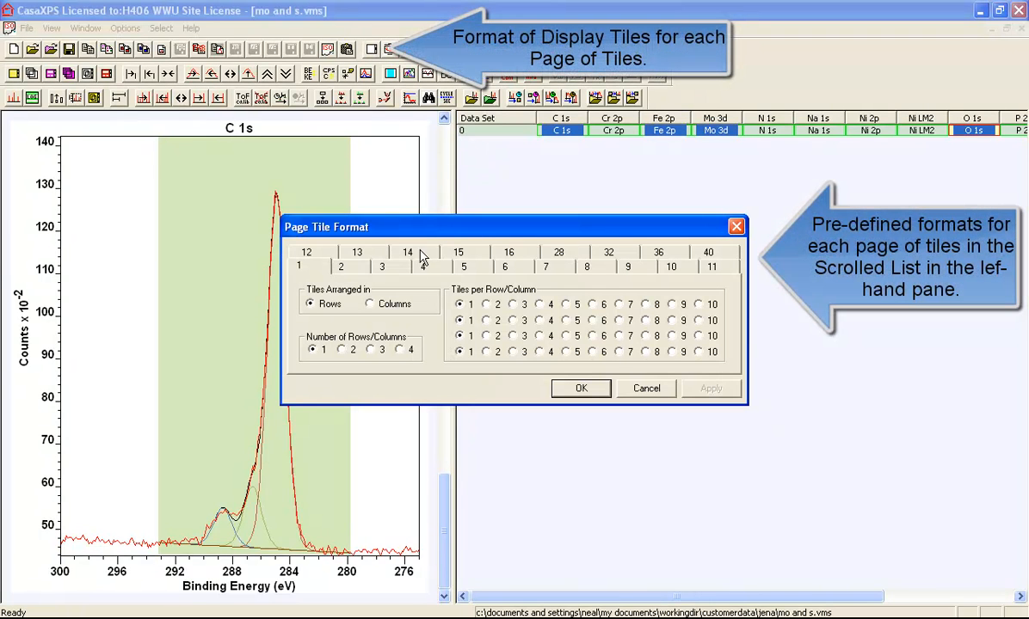
left_click(578, 390)
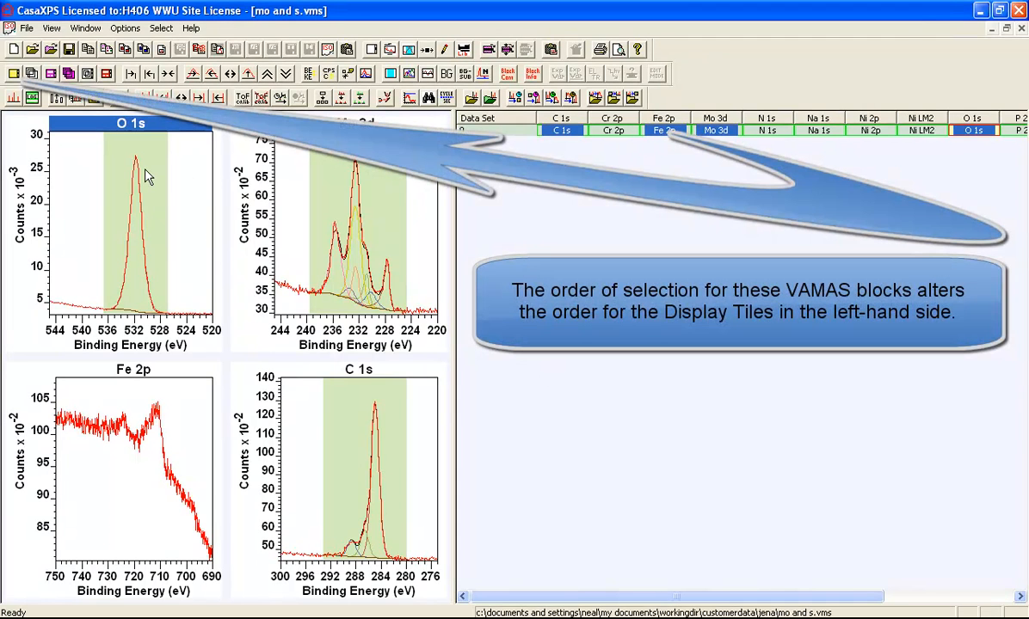
- Reselect Fe 2p, Mo 3d, C 1s and O 1s in that order, display them one per tile, and reorder the tiles by energy
left_click(662, 130)
left_click(716, 130, "ctrl")
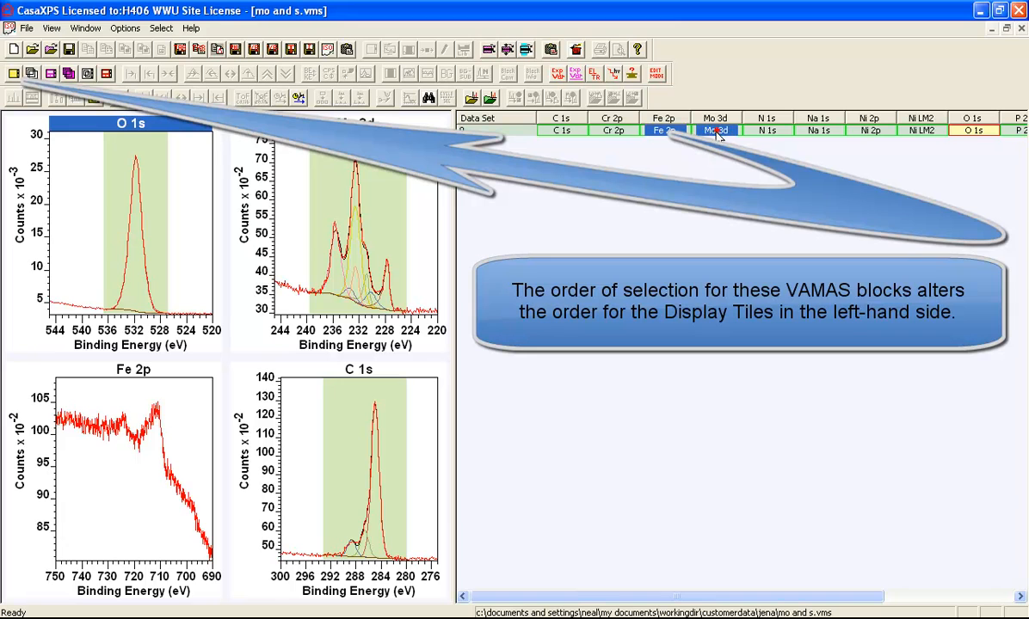
left_click(550, 131, "ctrl")
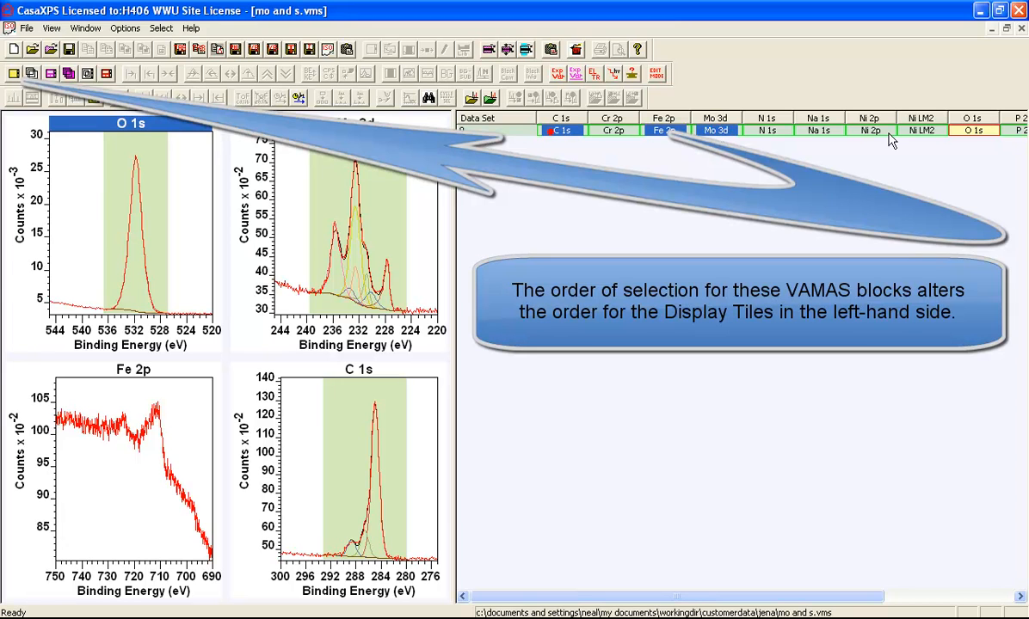
left_click(968, 134, "ctrl")
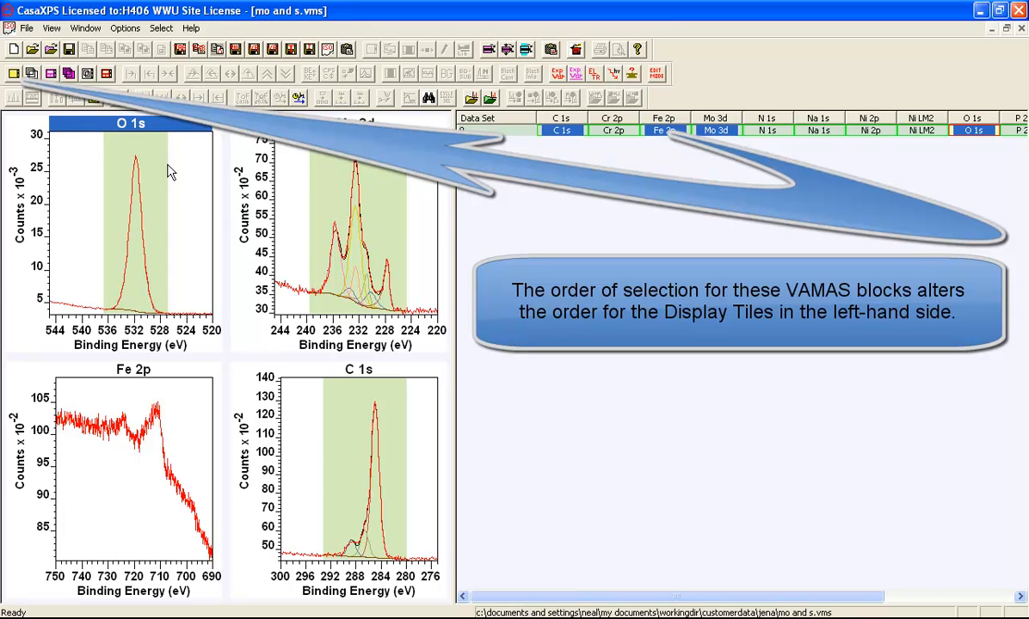
left_click(14, 74)
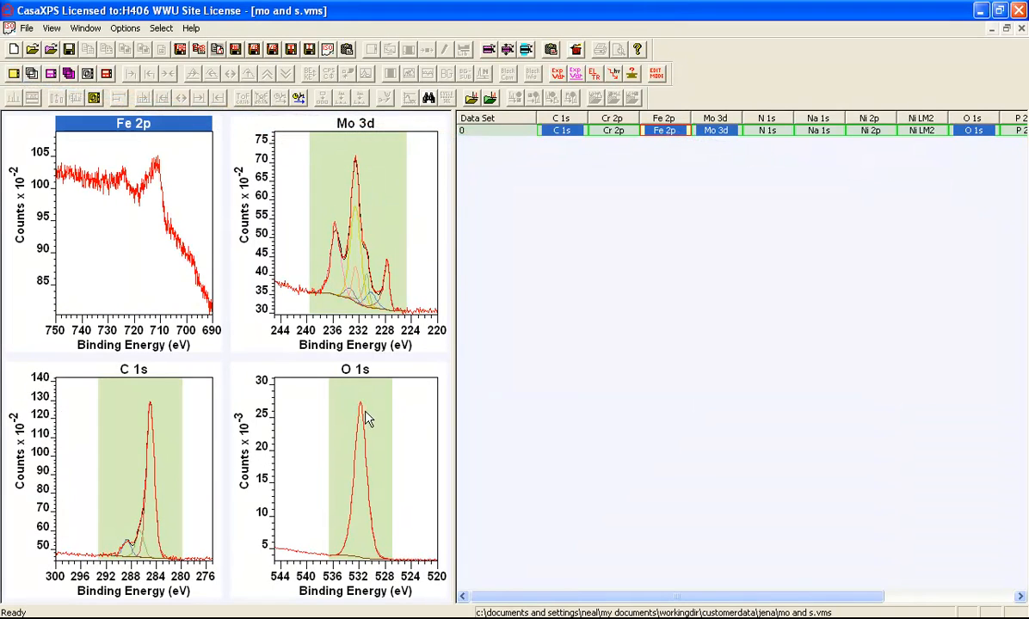
left_click(108, 75)
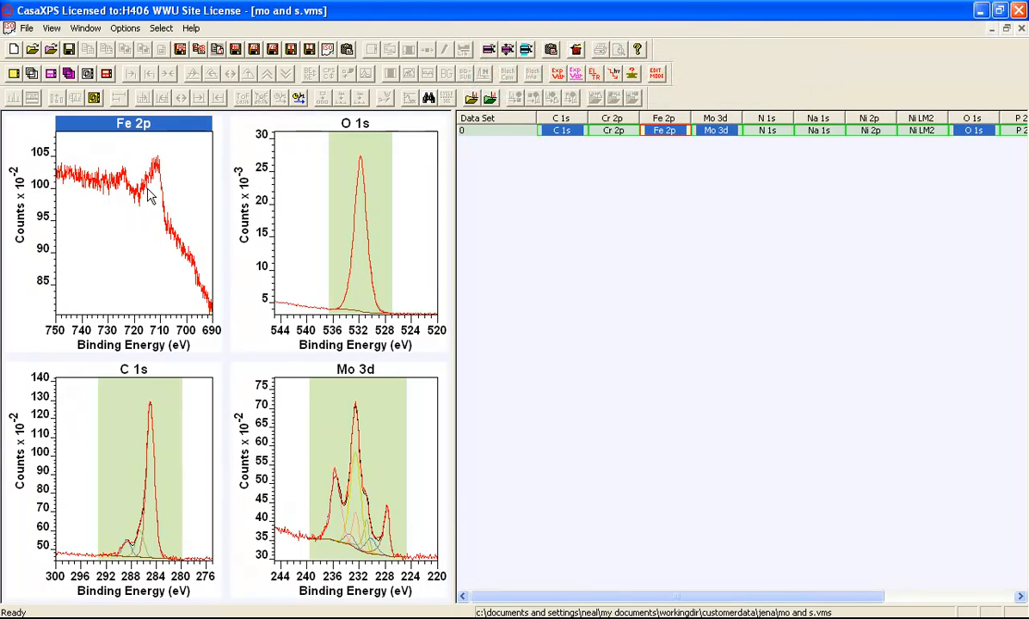
- Look up the Fe 2p energy position in the Element Library and mark the Fe 2p1/2 line on the Fe 2p spectrum
left_click(463, 50)
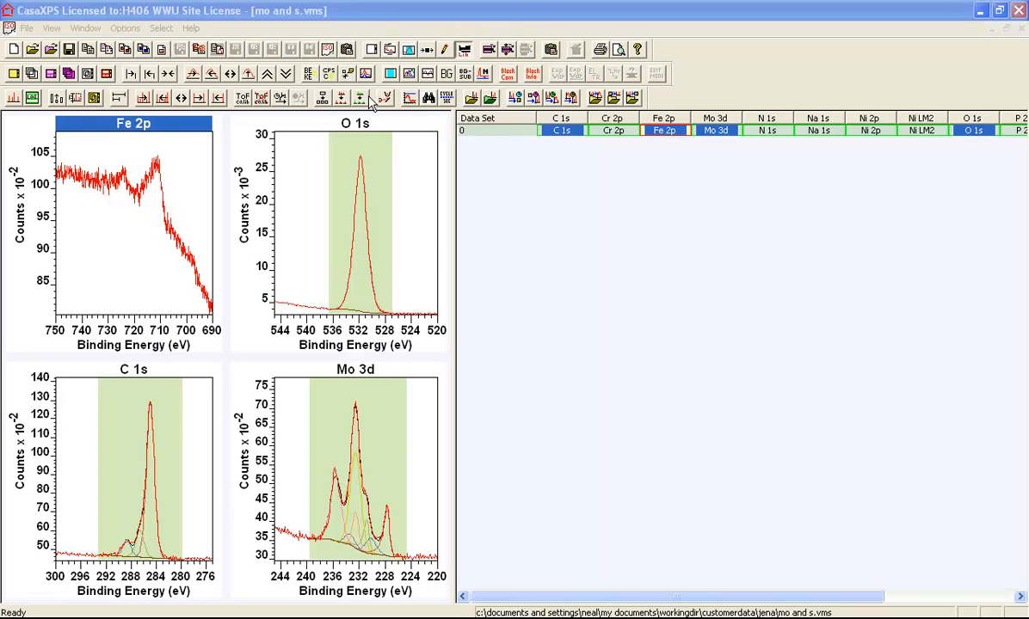
left_click_drag(424, 110, 618, 161)
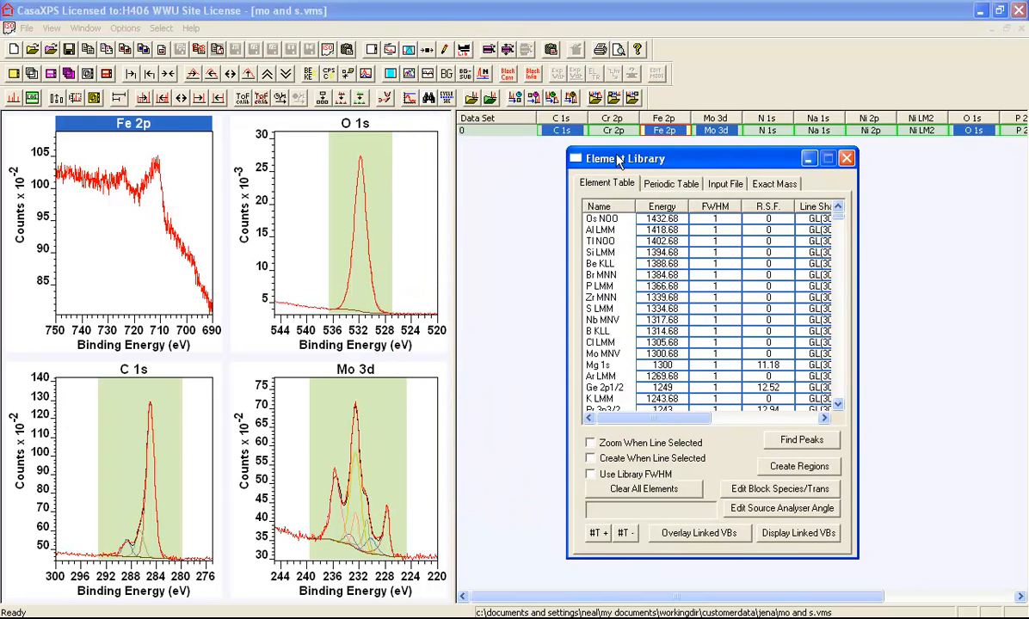
left_click(122, 178)
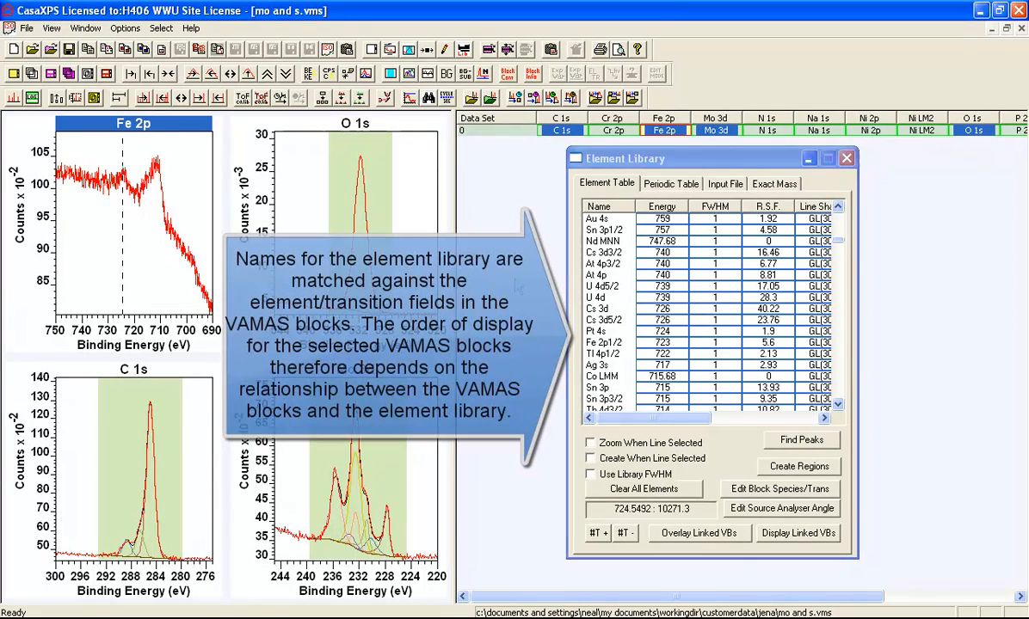
left_click(607, 344)
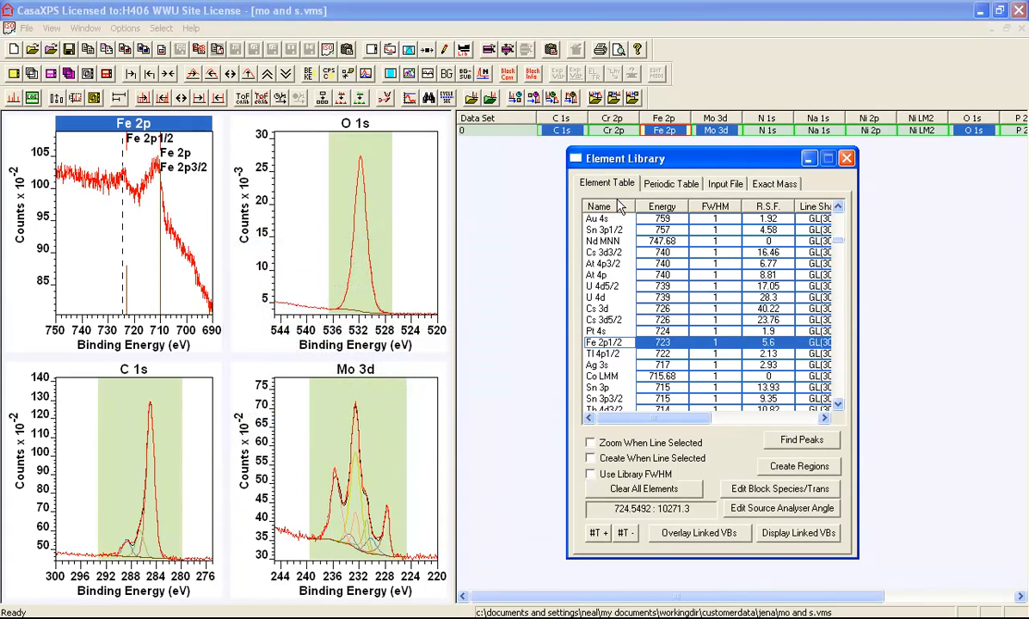
left_click(617, 596)
left_click_drag(618, 597, 748, 596)
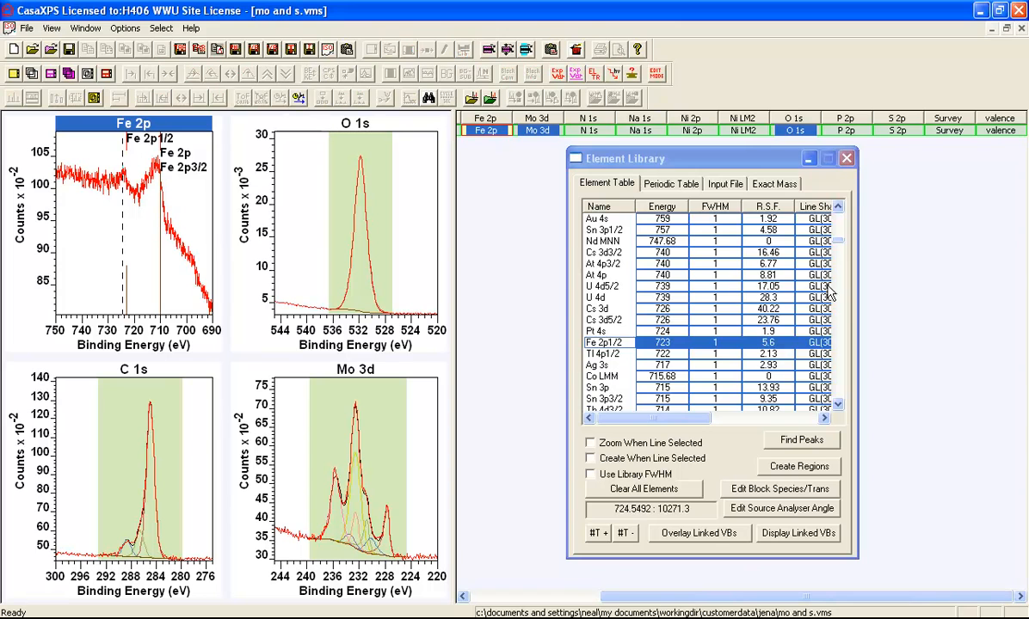
left_click(846, 159)
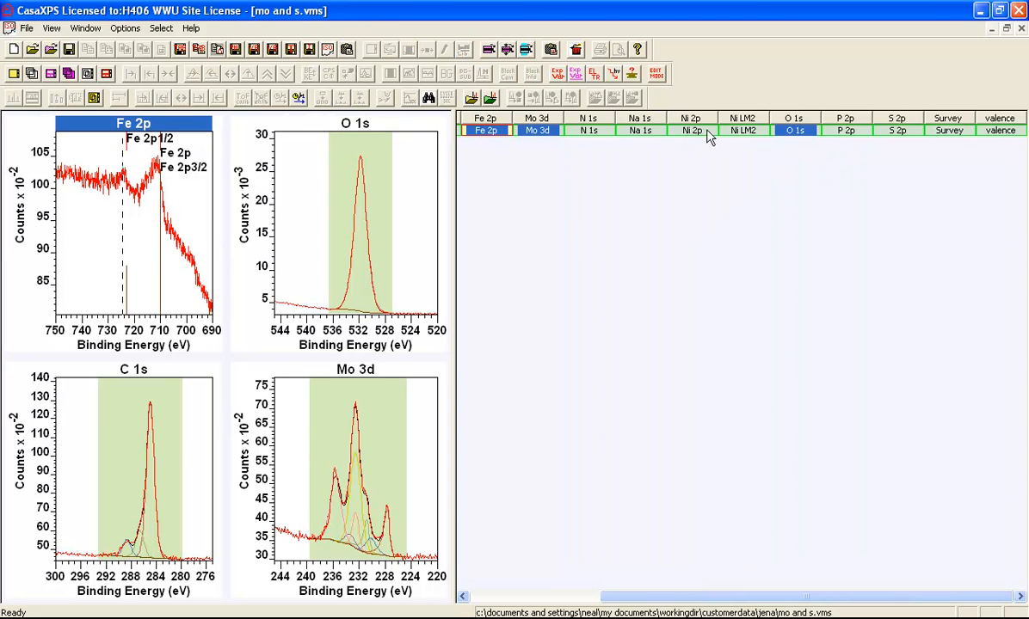
- Select Na 1s, O 1s, Ni LM2 and Ni 2p in that order and display them one per tile
left_click(641, 133)
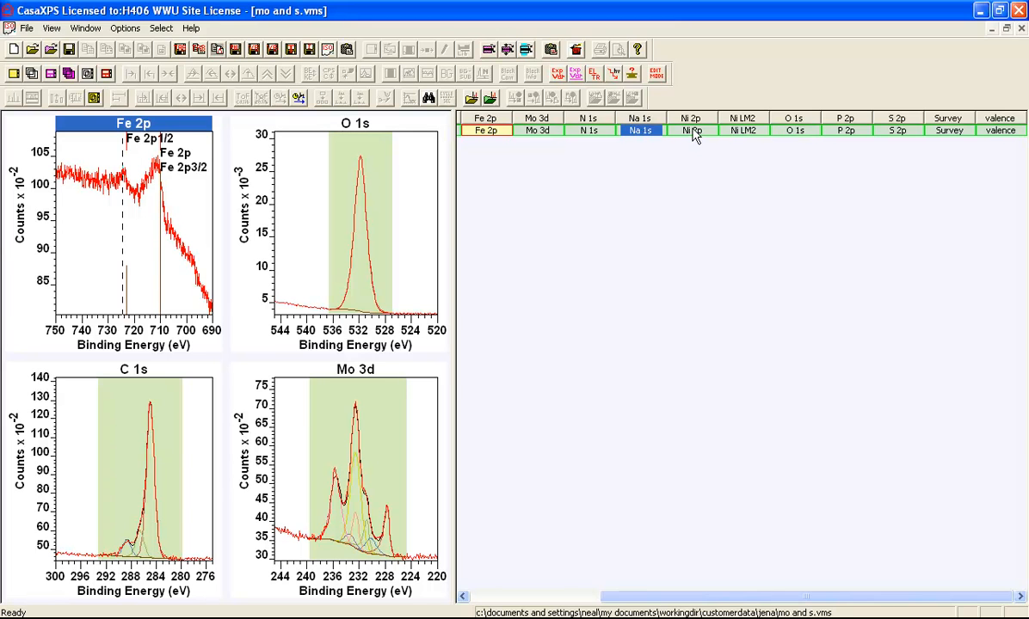
left_click(797, 131, "ctrl")
left_click(749, 132, "ctrl")
left_click(703, 132, "ctrl")
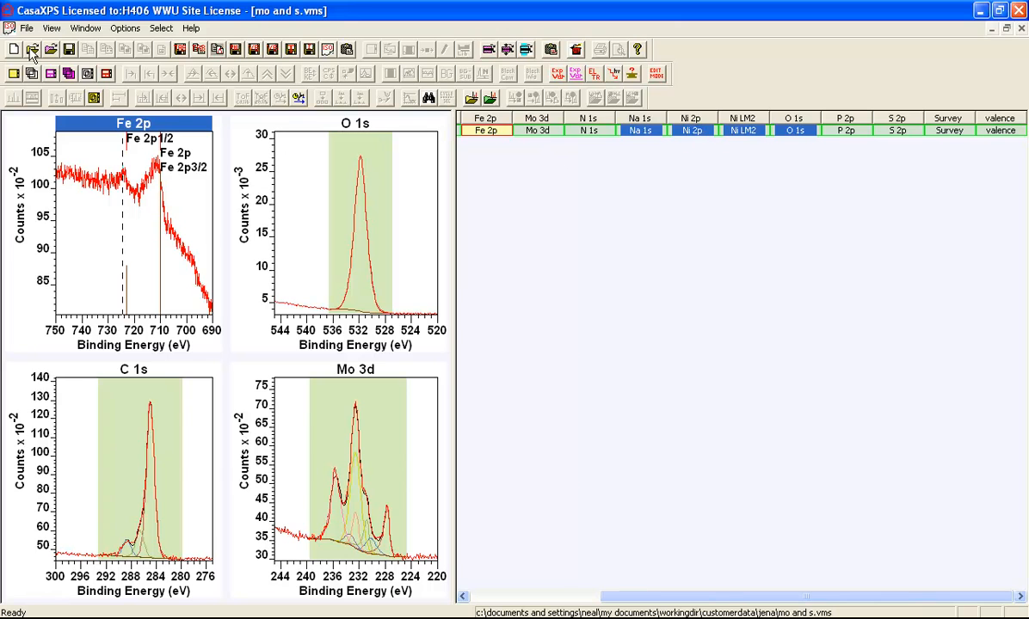
left_click(14, 73)
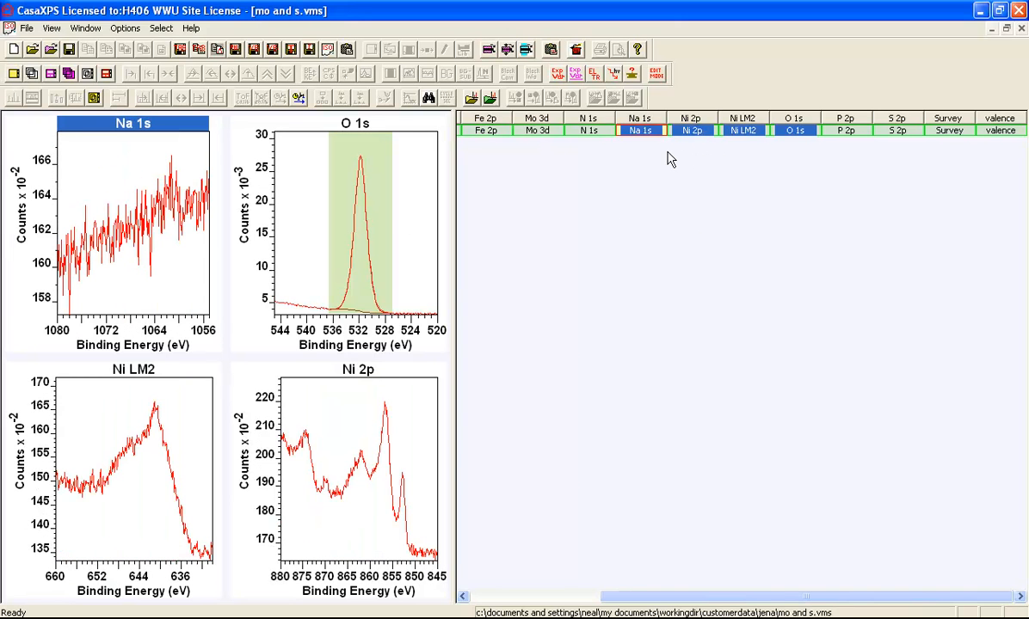
- Reselect Na 1s, Ni 2p, Ni LM2 and O 1s in that order, display them one per tile, and reorder the tiles by energy
left_click(640, 133)
left_click(693, 132, "ctrl")
left_click(742, 131, "ctrl")
left_click(796, 131, "ctrl")
left_click(14, 73)
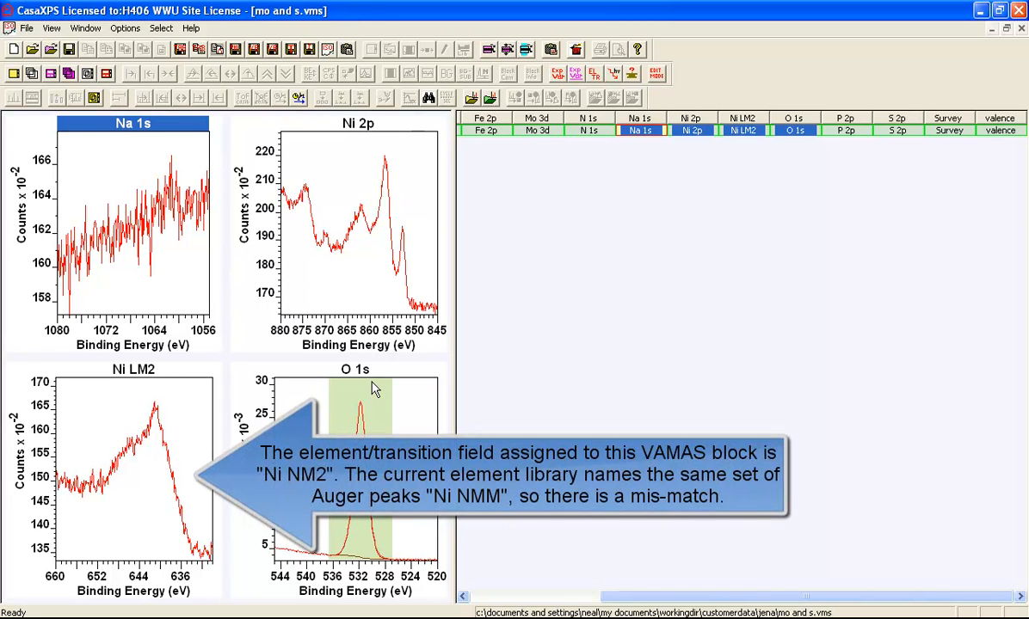
left_click(106, 74)
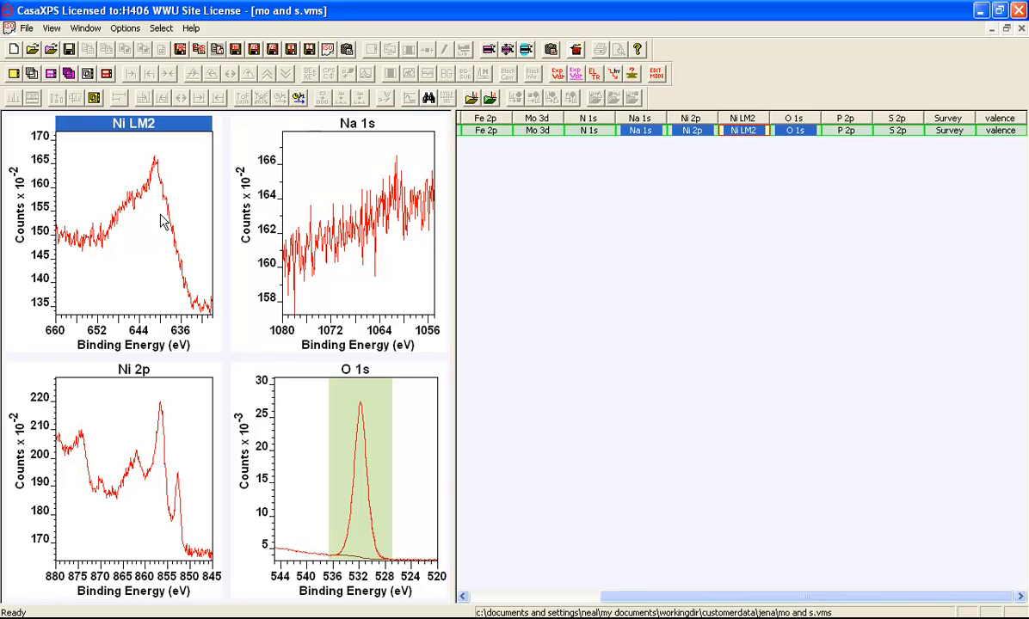
- Select only the Ni LM2 block, look up its peak energy in the Element Library, and mark the Ni LMM line on its spectrum
left_click(738, 133)
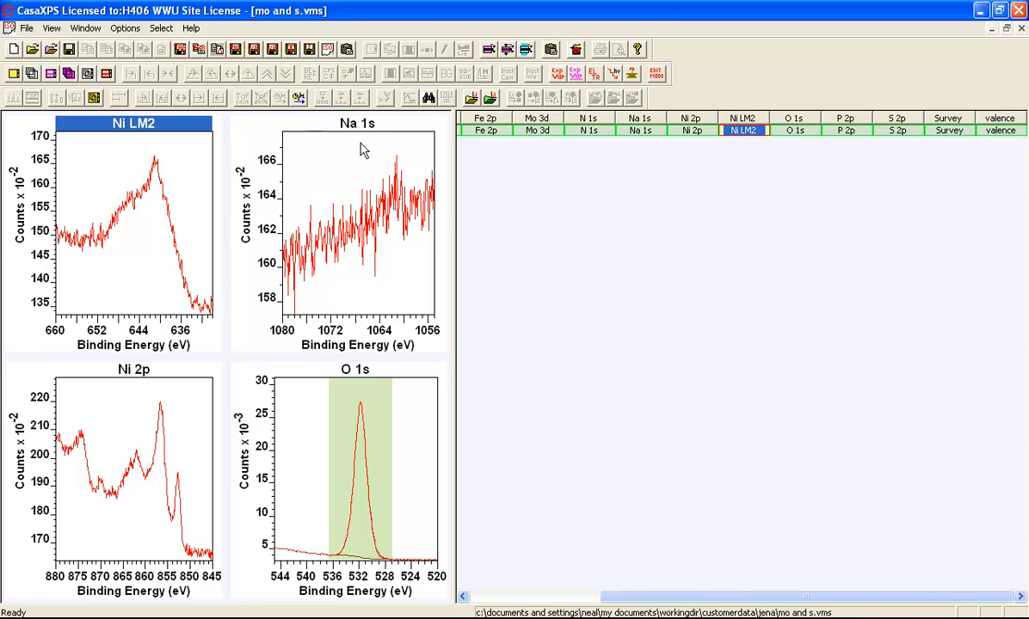
left_click(246, 139)
left_click(459, 51)
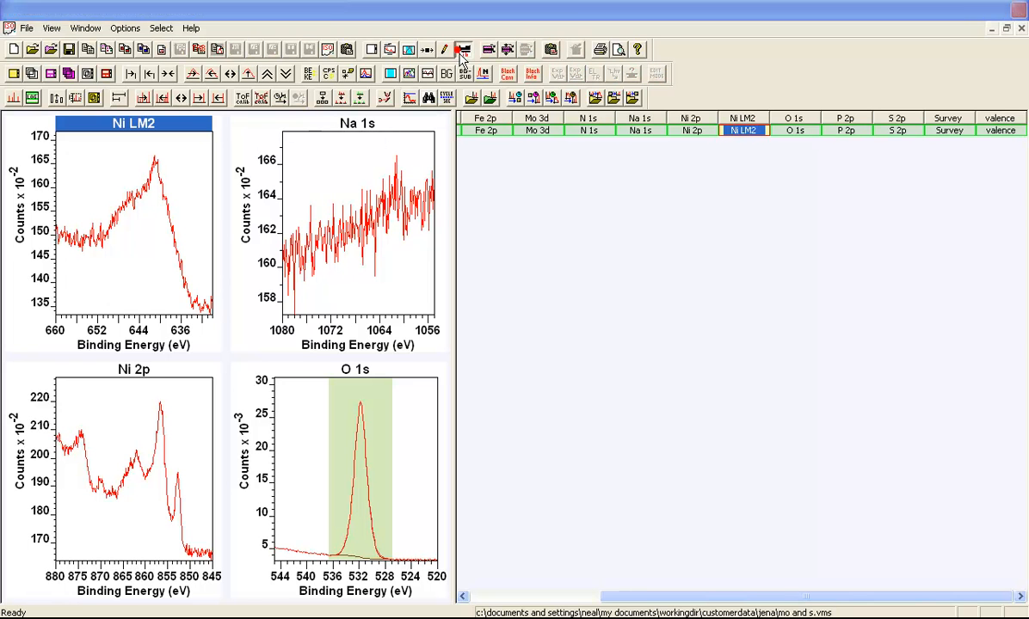
left_click(130, 172)
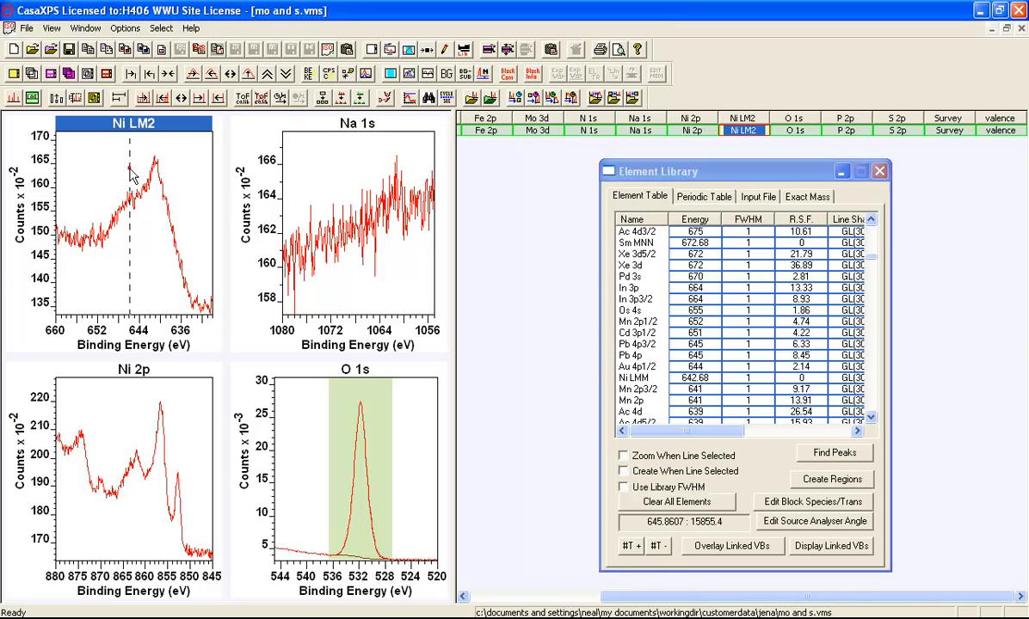
left_click(630, 380)
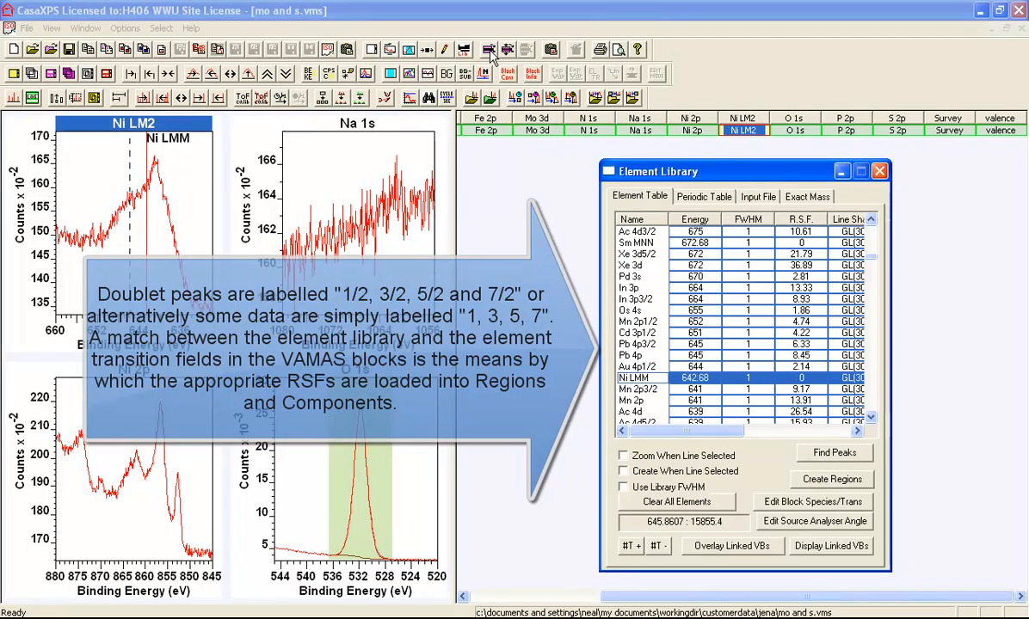
- Load the casaXPS-Scofield-2p1-2p3.lib file from the library directory as the element library
left_click(760, 197)
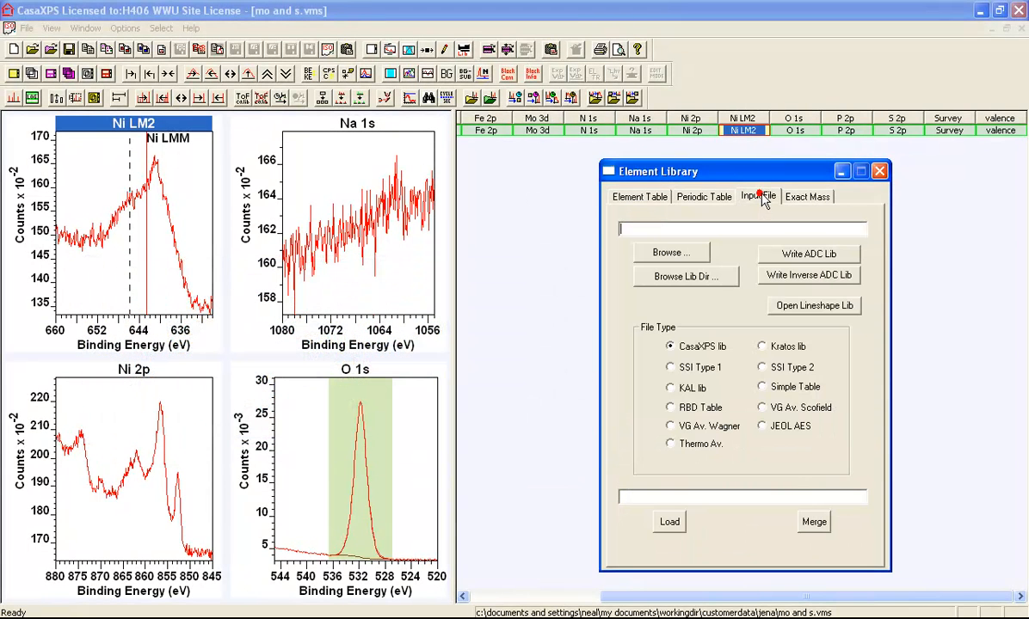
left_click(688, 276)
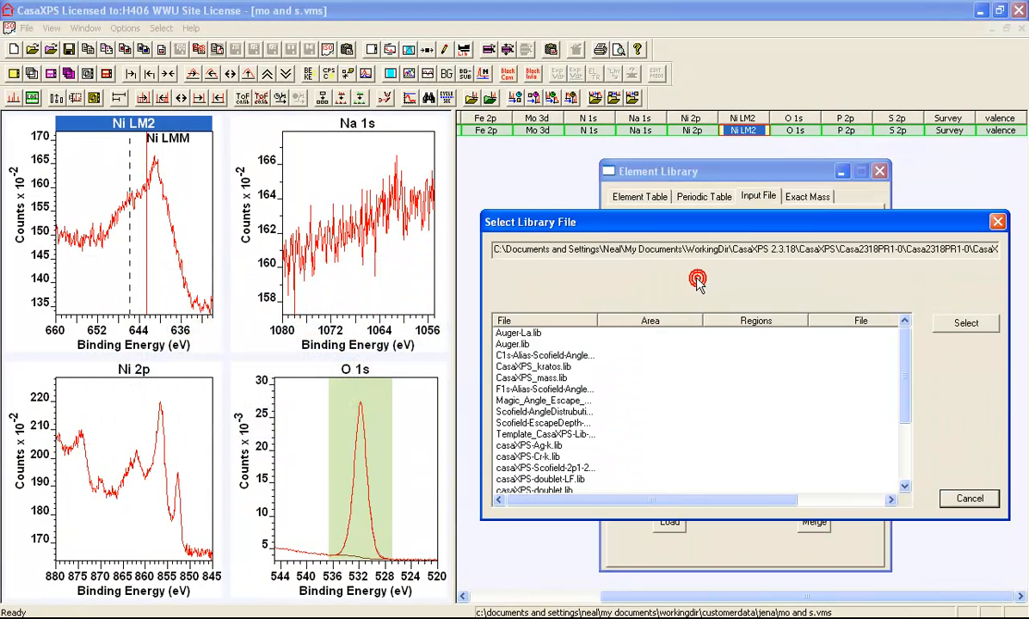
left_click_drag(596, 320, 659, 320)
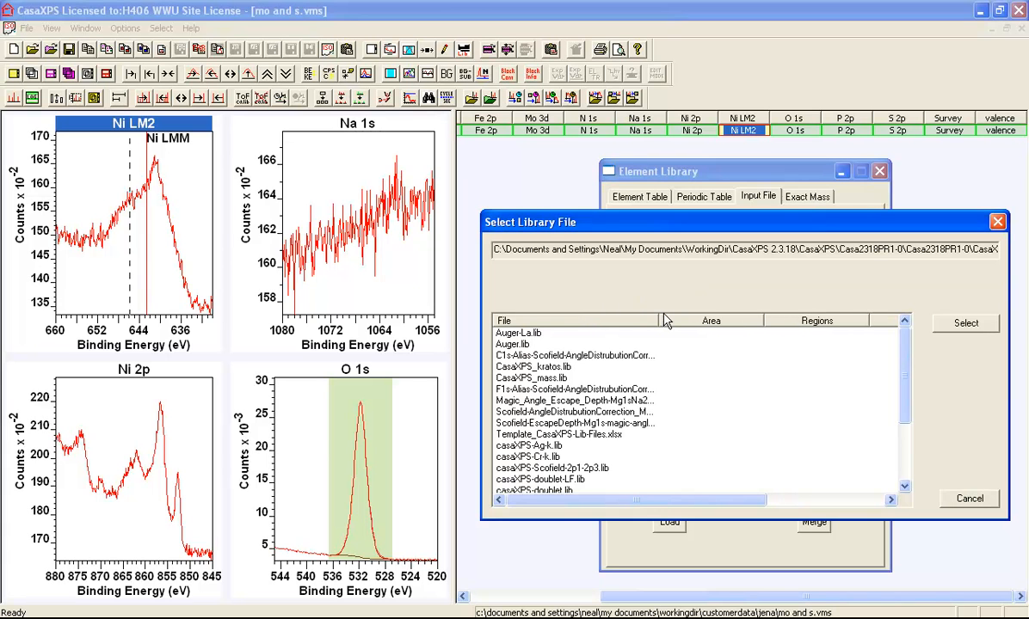
left_click(542, 469)
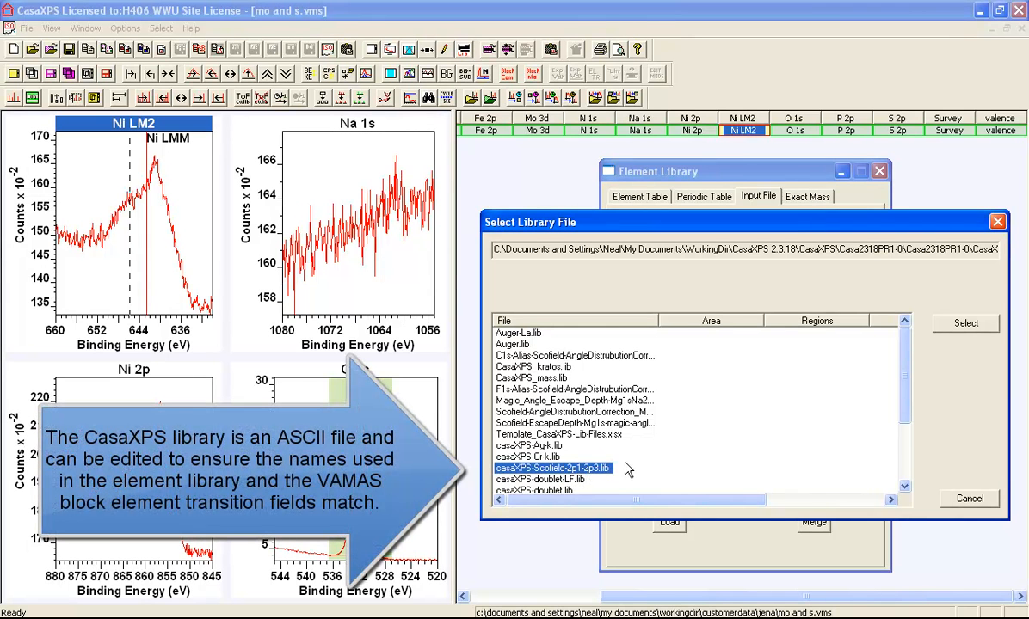
left_click(963, 324)
left_click(669, 524)
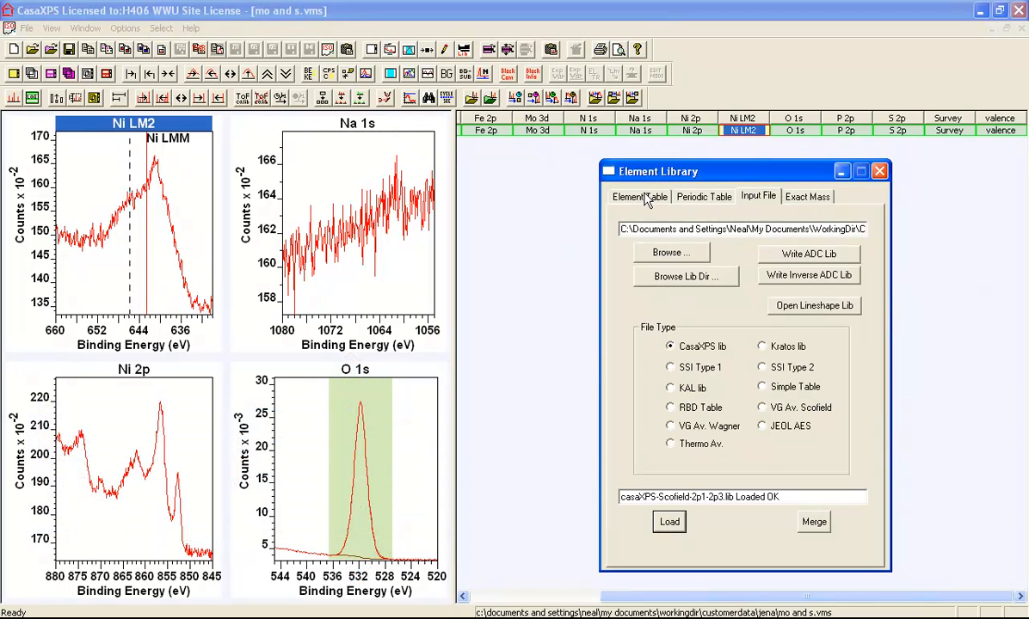
- Look up the Ni LM2 peak energy in the loaded element table, mark the Ni LM2 line on its spectrum, and minimize the Element Library
left_click(647, 199)
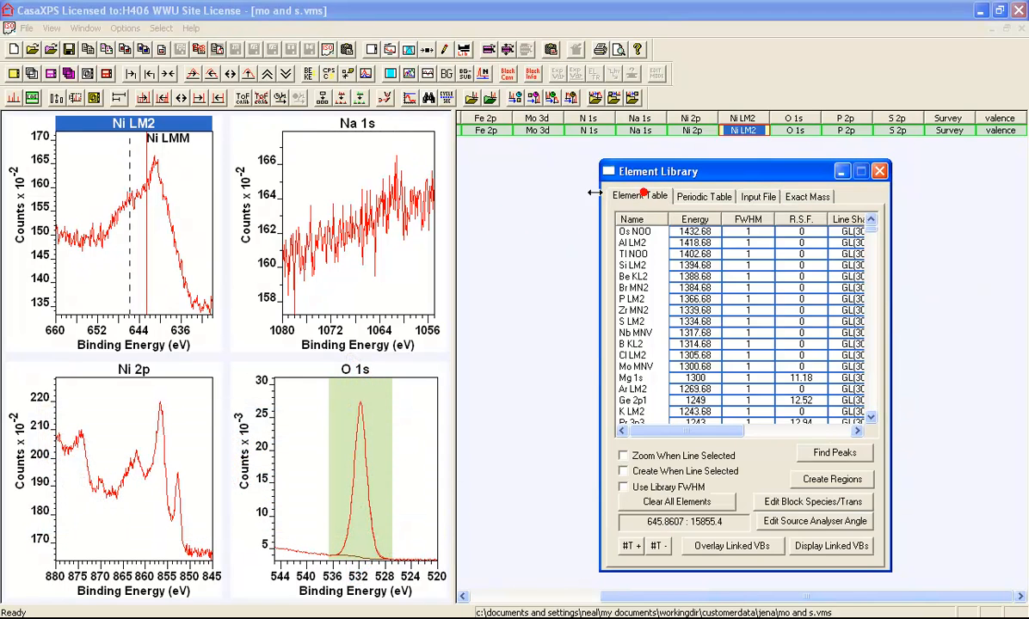
left_click(149, 206)
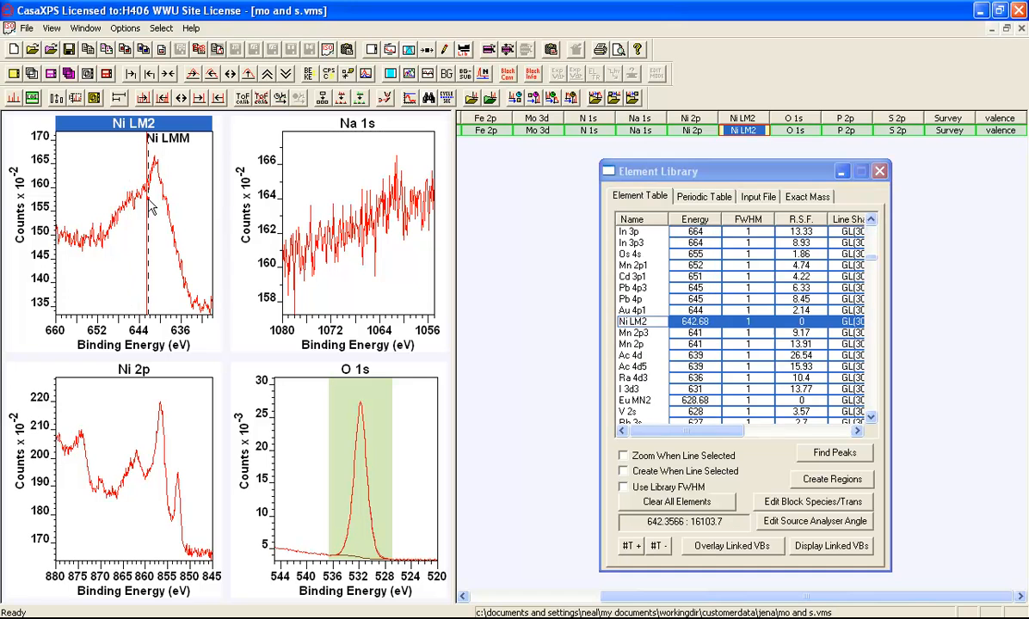
left_click(638, 323)
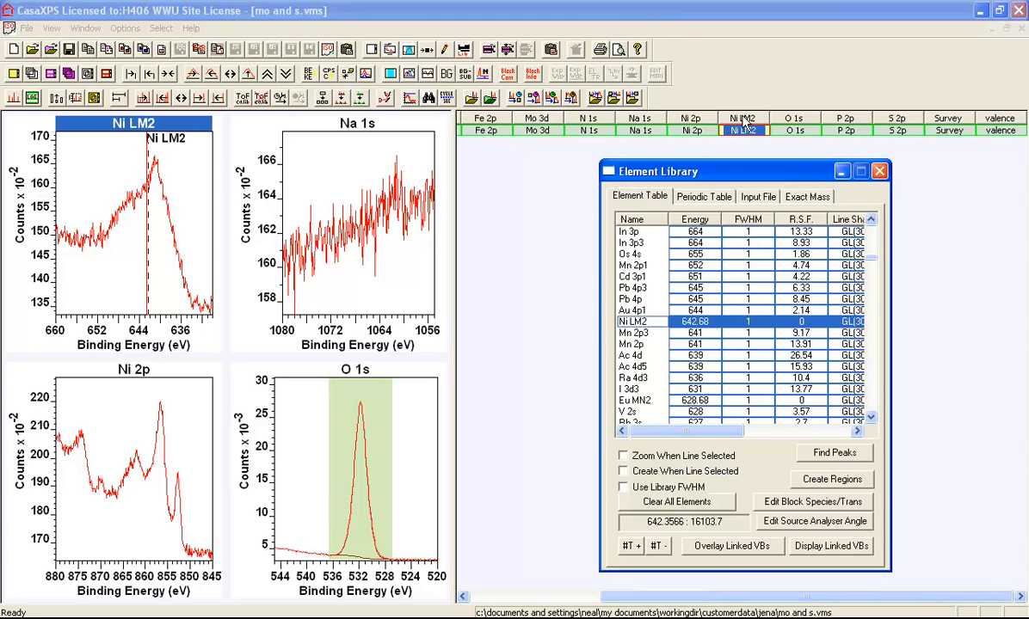
left_click(841, 172)
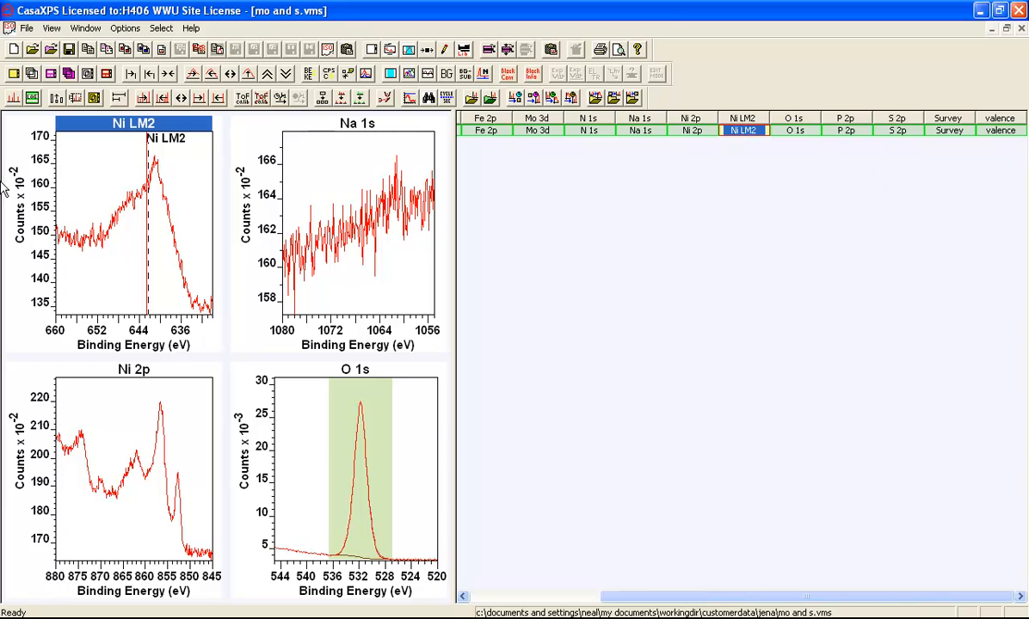
- Order the tiles by energy with only Ni LM2 selected, and display Na 1s, Ni 2p, Ni LM2 and O 1s one per tile
left_click(108, 74)
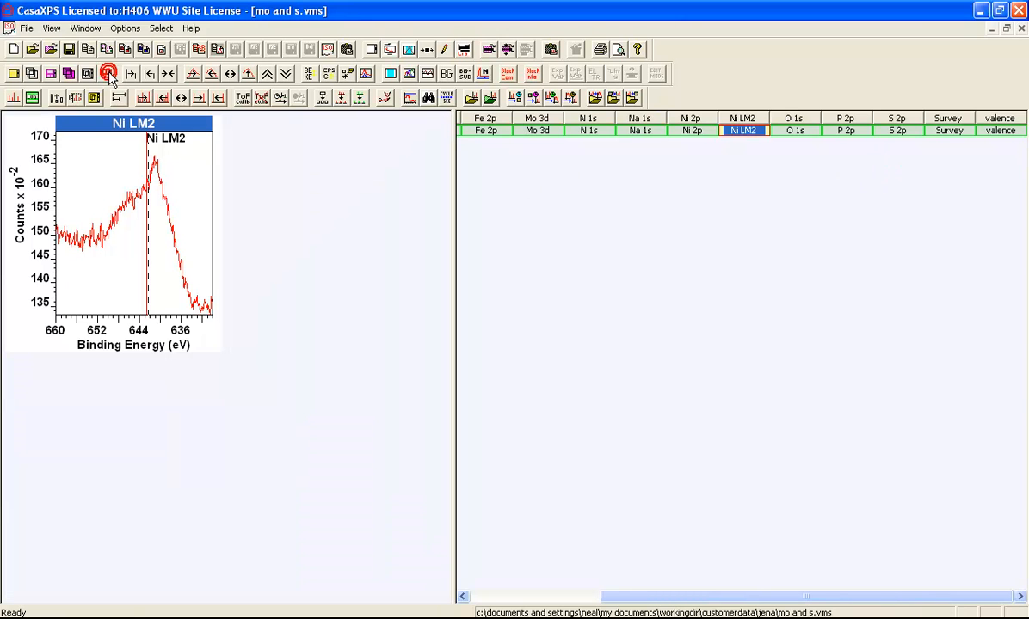
left_click(643, 131)
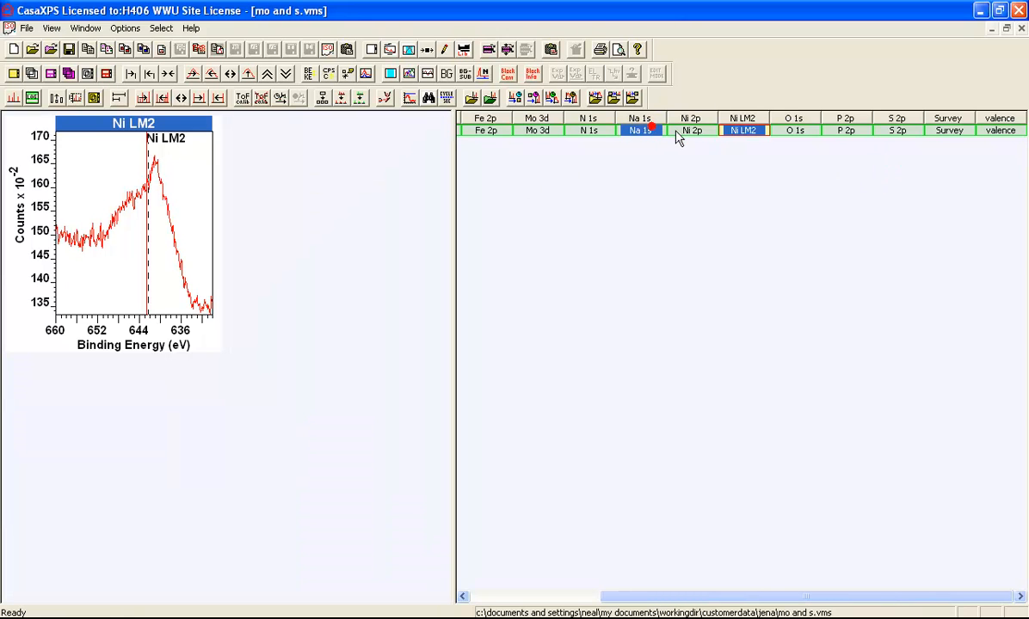
left_click(676, 129, "ctrl")
left_click(751, 130, "ctrl")
left_click(748, 133, "ctrl")
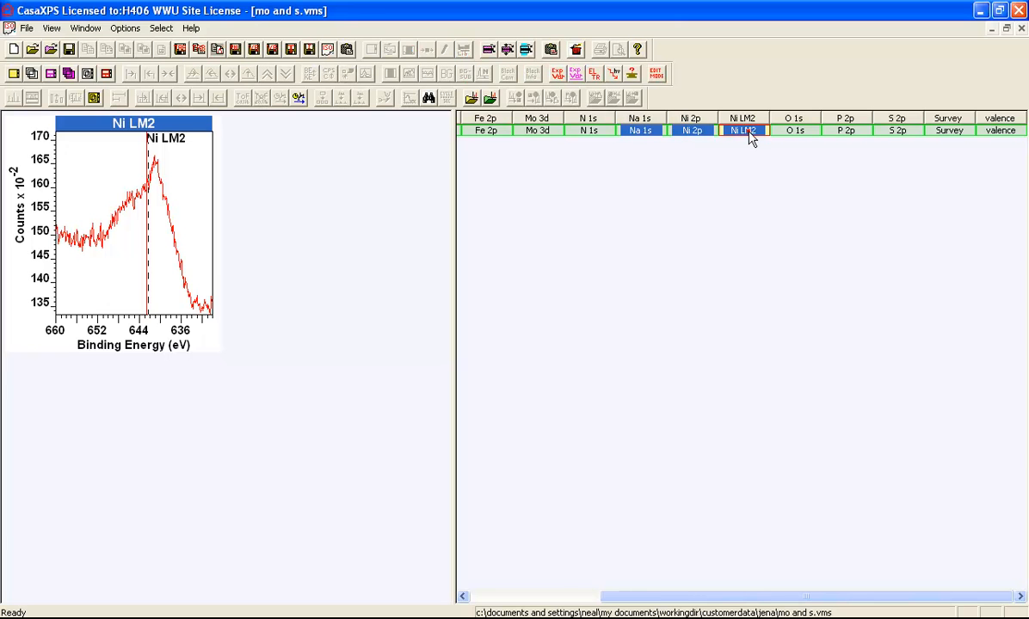
left_click(785, 131, "ctrl")
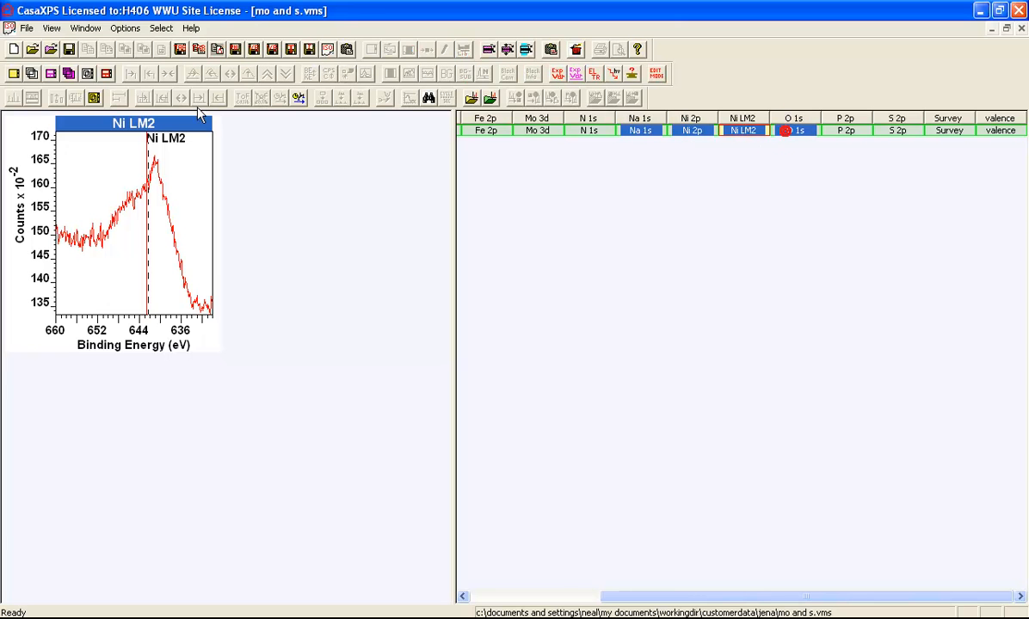
left_click(14, 74)
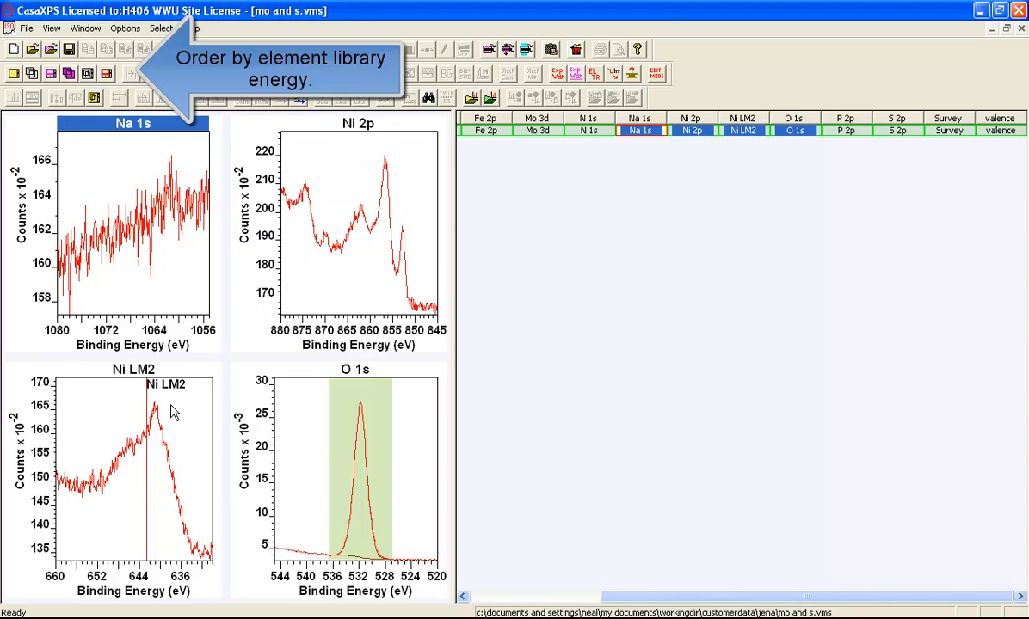
- Look up the Ni 2p energy position in the Element Library and mark the Ni 2p1 line on the Ni 2p spectrum
left_click(376, 177)
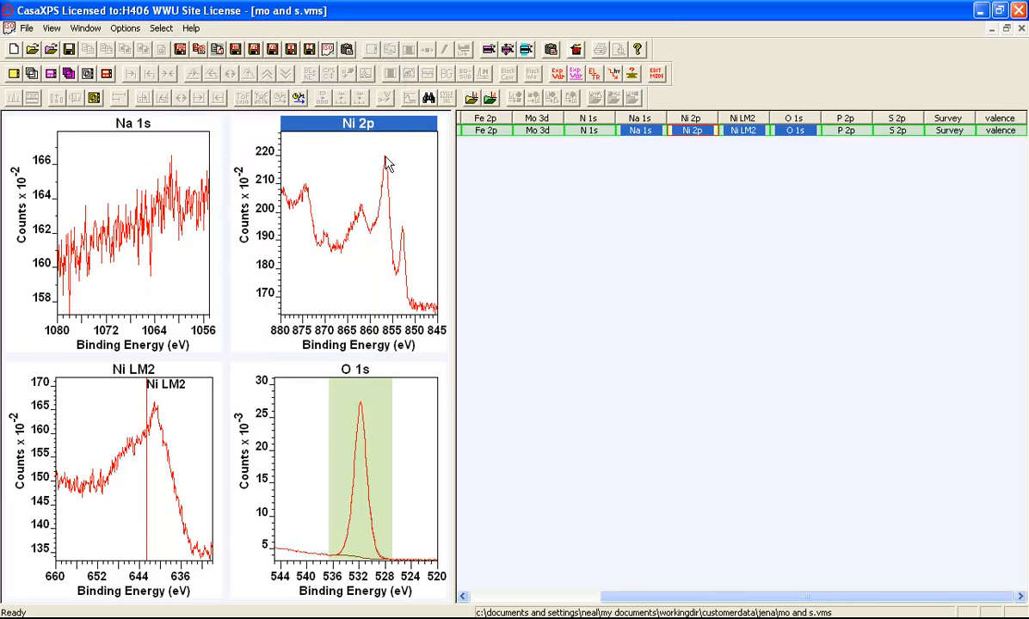
left_click(367, 205)
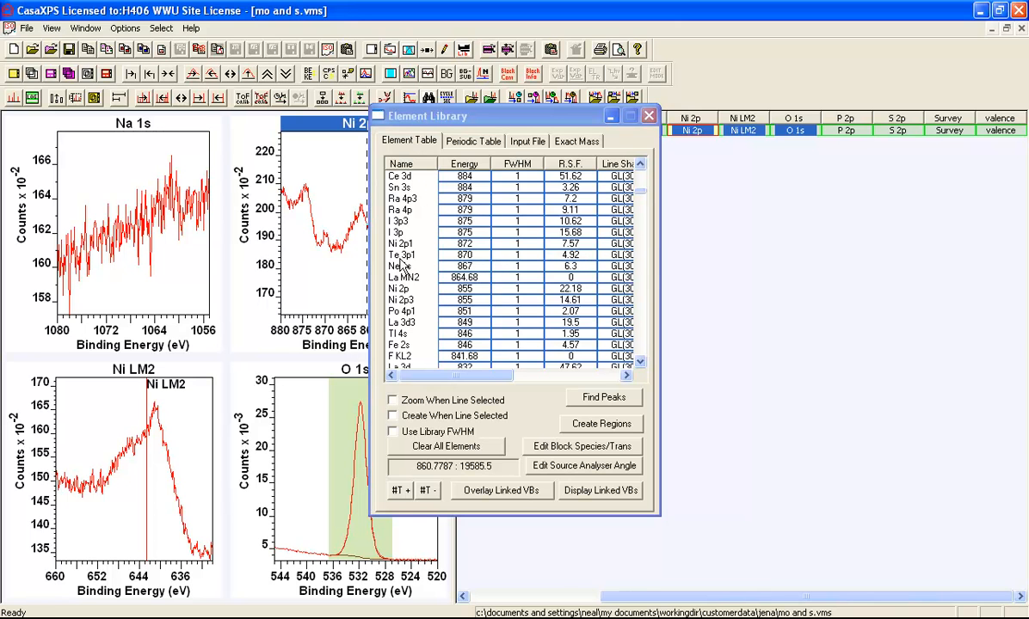
left_click_drag(414, 118, 584, 155)
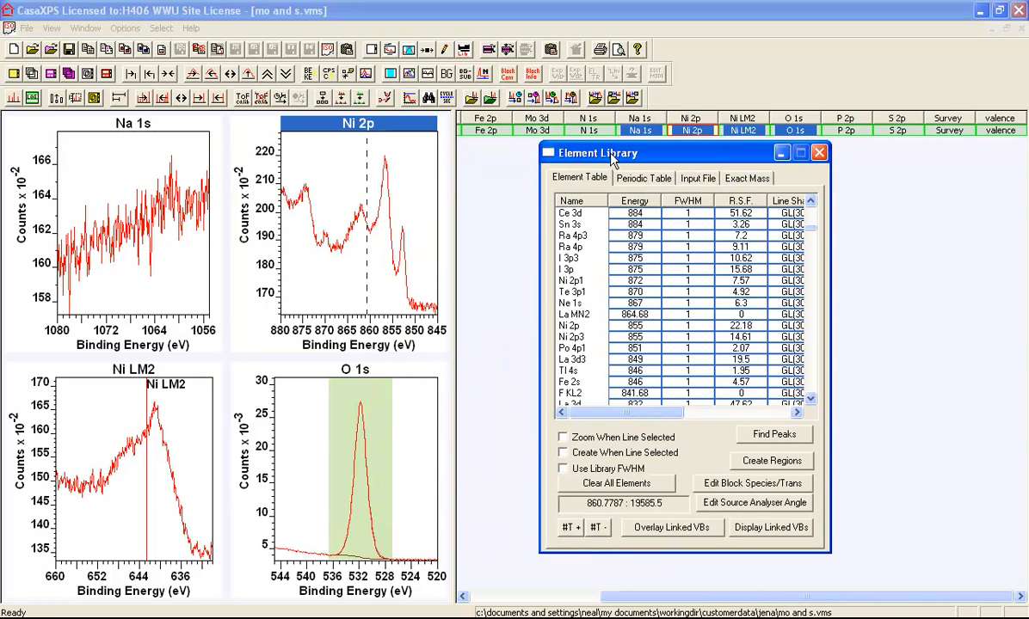
left_click(568, 282)
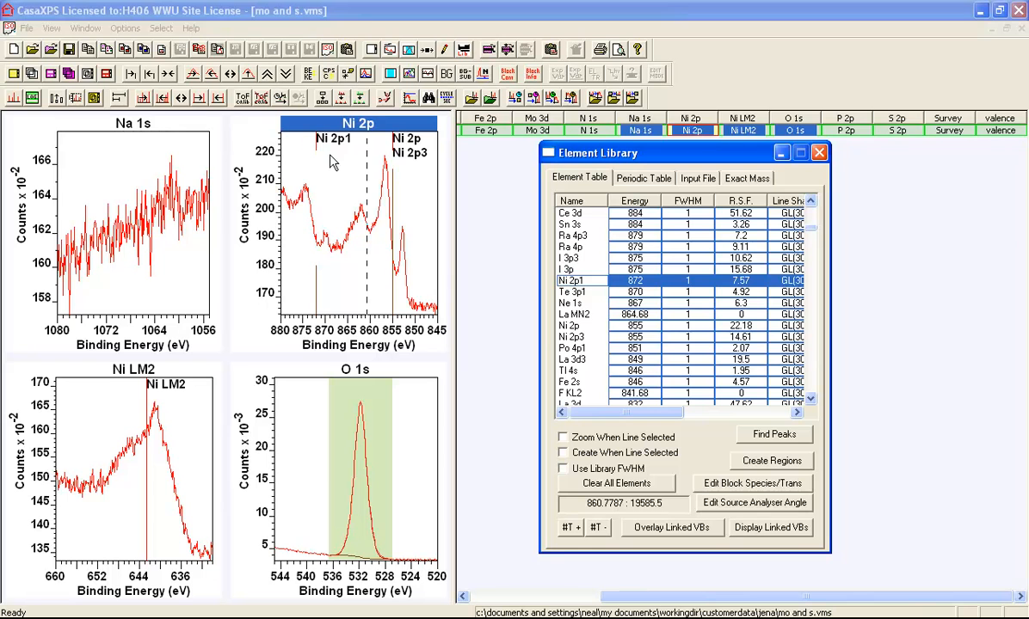